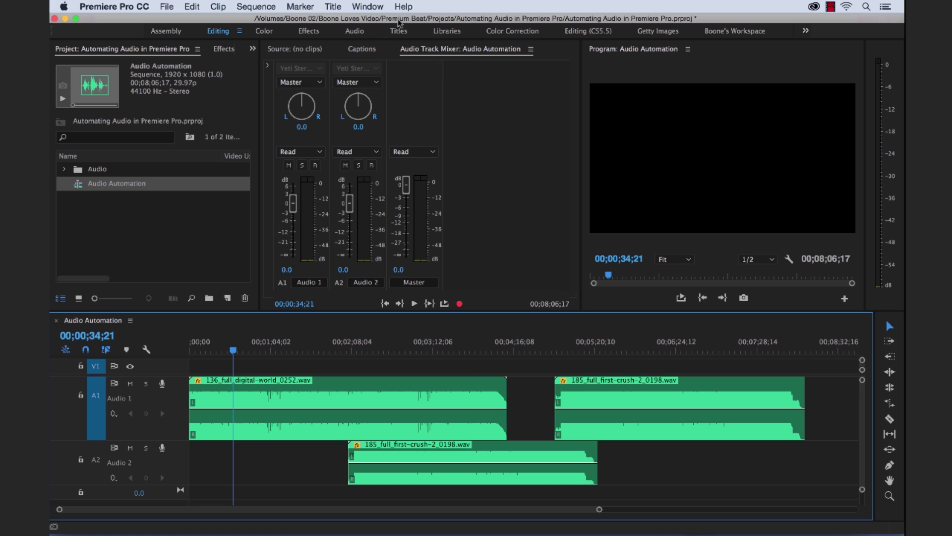
# Step: Open the Audio Track Mixer for the Audio Automation sequence from the Window menu
pyautogui.click(377, 6)
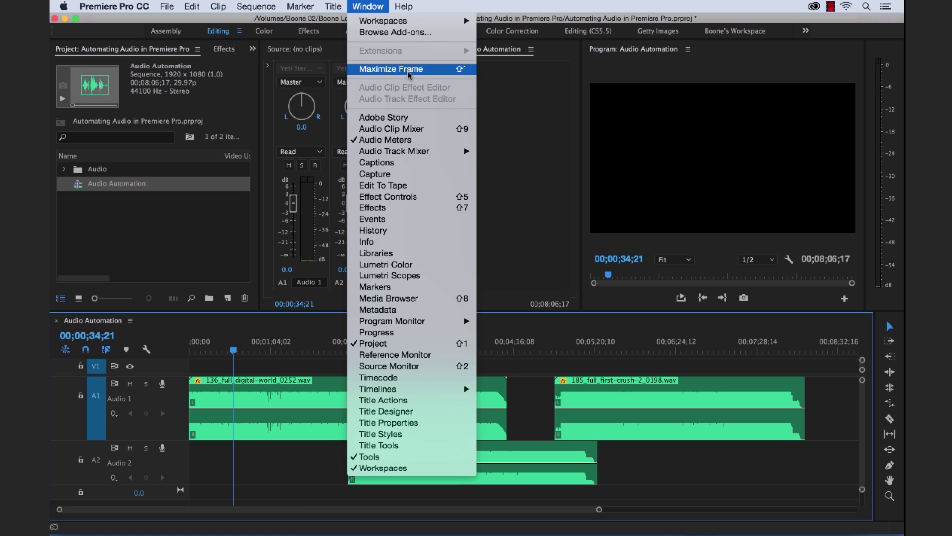
pyautogui.moveTo(402, 156)
pyautogui.click(524, 151)
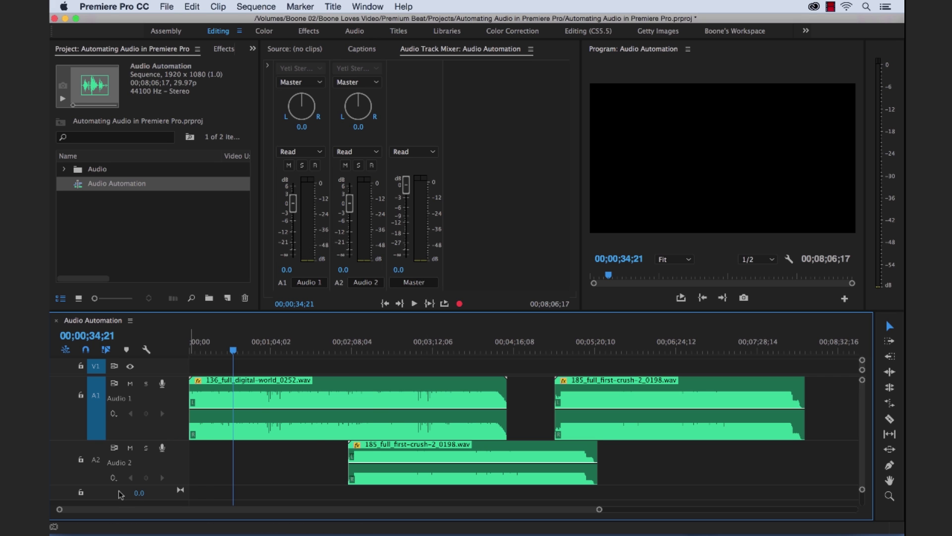
# Step: Rename mixer track A1 from 'Audio 1' to 'Music'
pyautogui.click(312, 284)
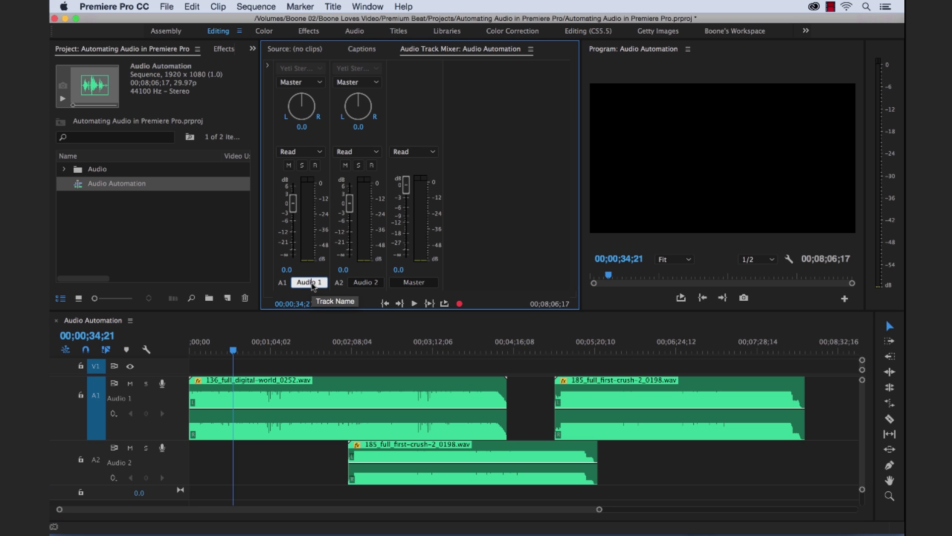
pyautogui.doubleClick(312, 283)
pyautogui.write('Music')
pyautogui.press('Return')
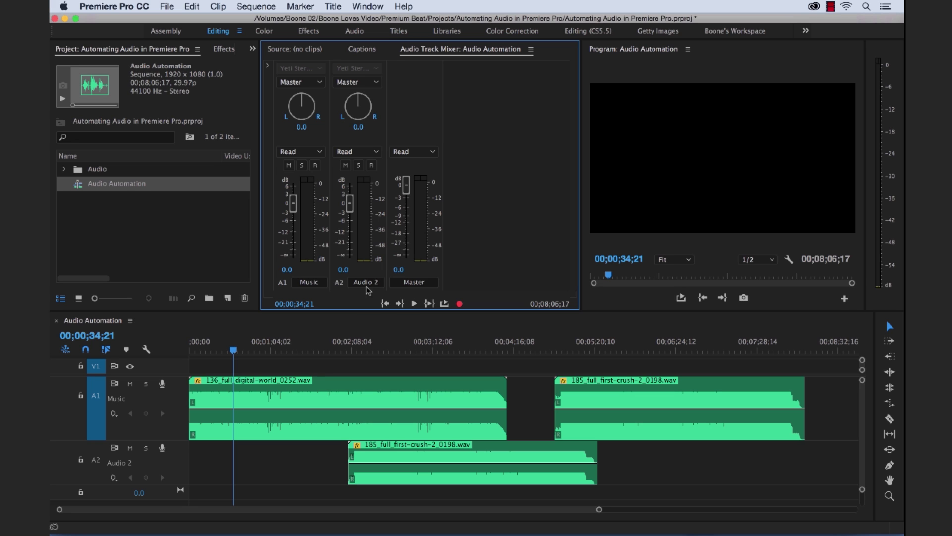
pyautogui.click(317, 153)
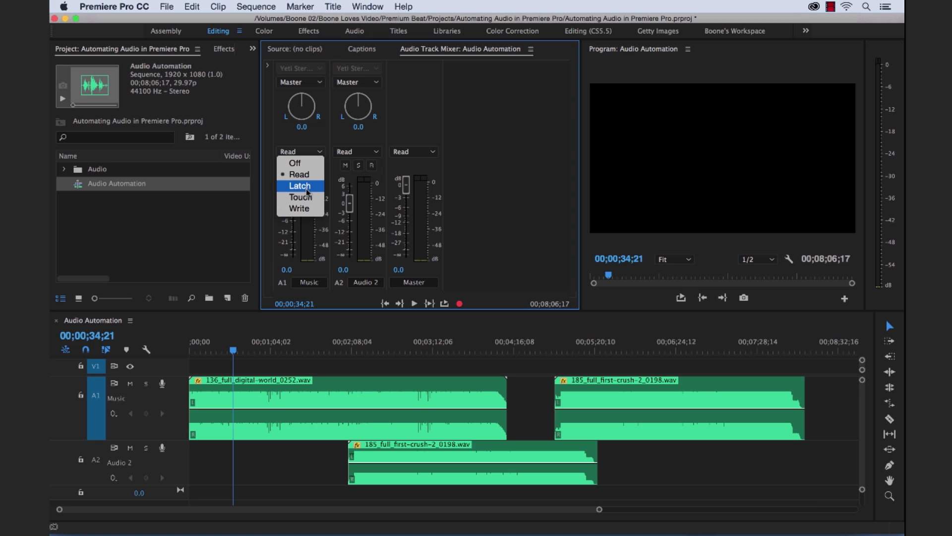
pyautogui.click(308, 154)
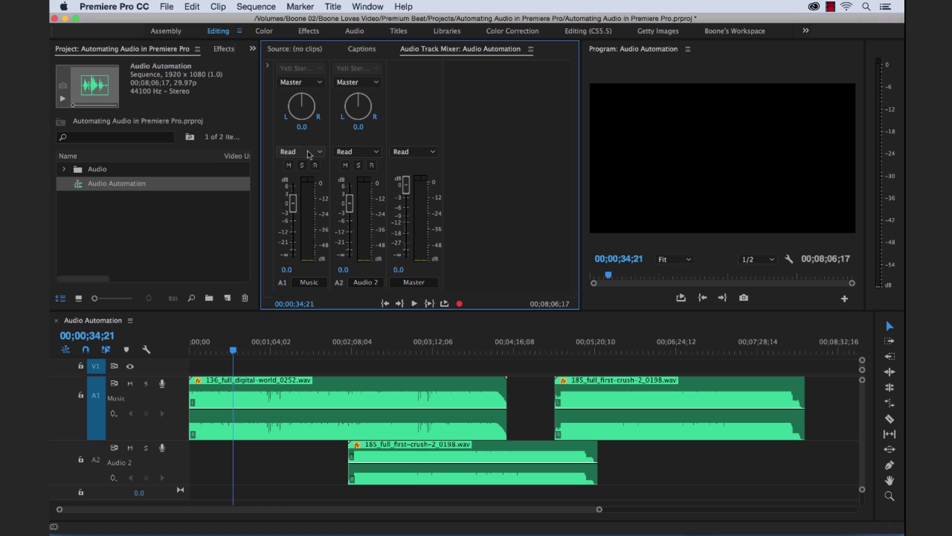
# Step: Set both the Music and Audio 2 tracks to display Track Keyframes > Volume
pyautogui.click(114, 414)
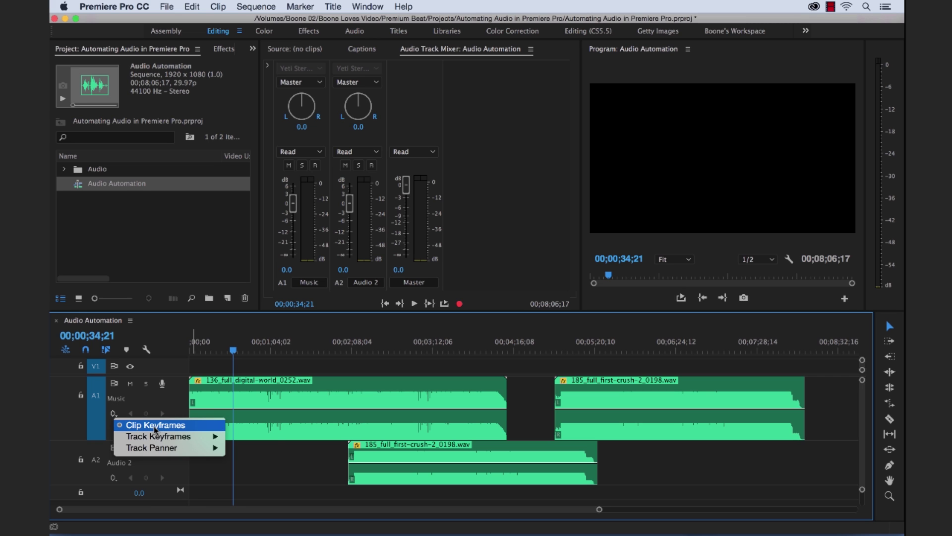
pyautogui.moveTo(162, 439)
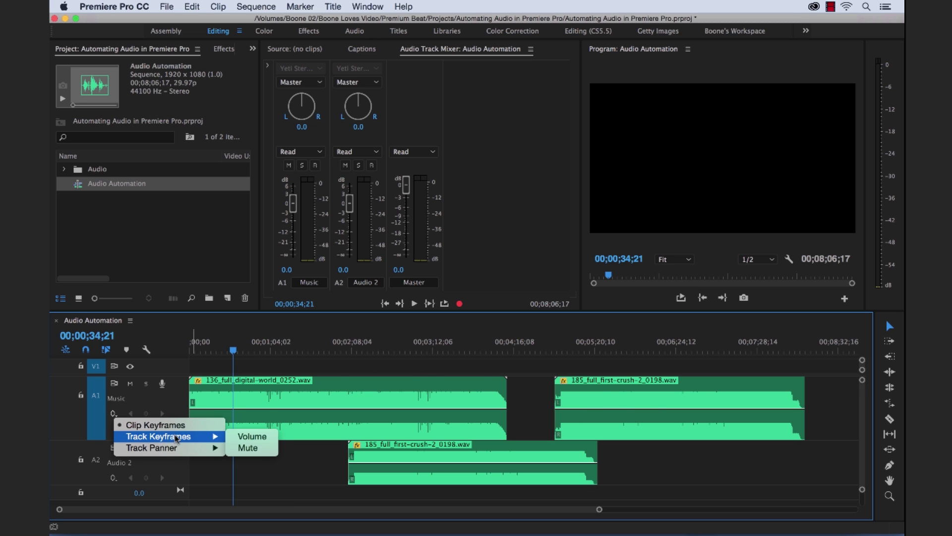
pyautogui.click(252, 437)
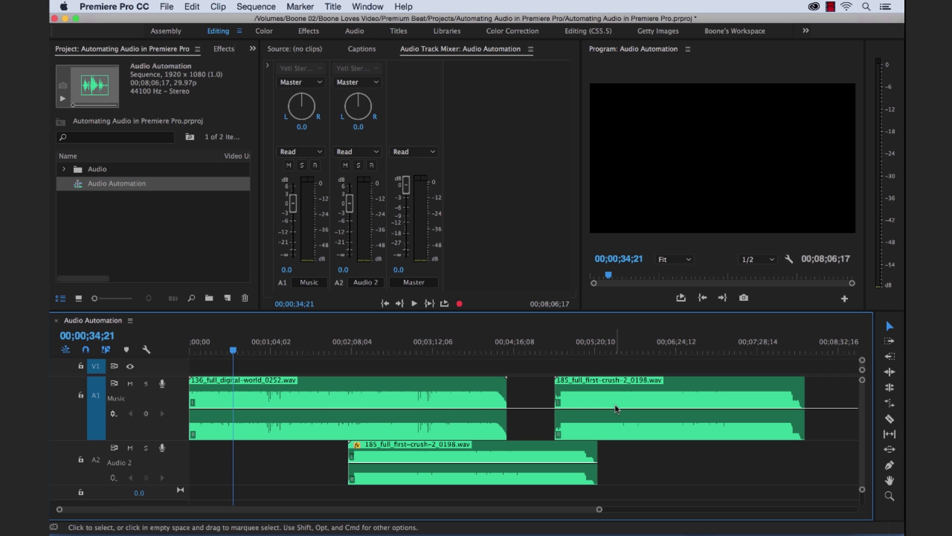
pyautogui.click(113, 479)
pyautogui.moveTo(199, 503)
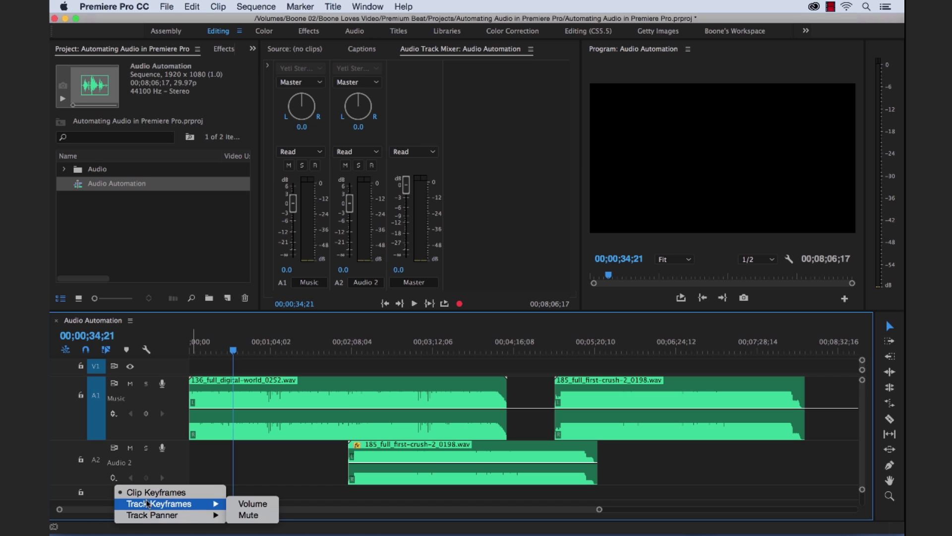
pyautogui.click(244, 502)
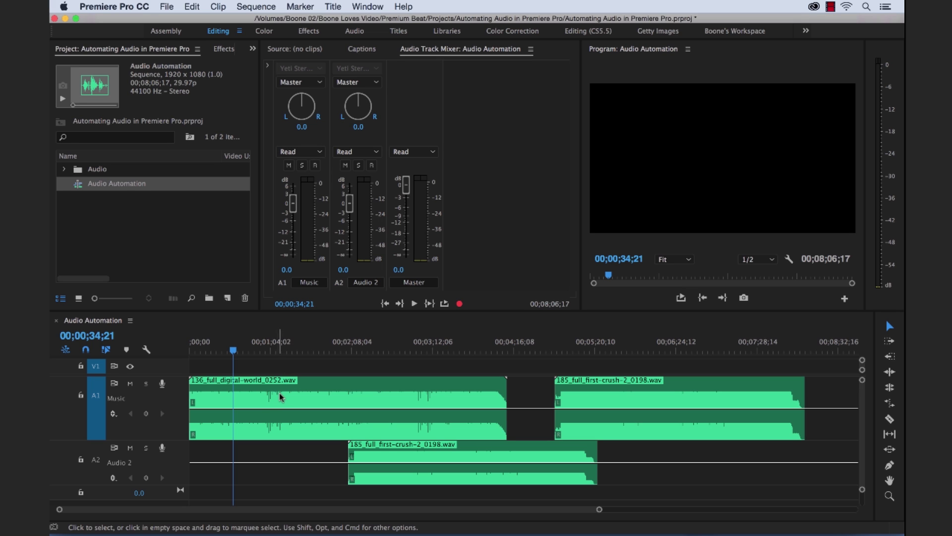
# Step: Play from just before one minute in Read mode while pulling the Music fader down
pyautogui.click(294, 203)
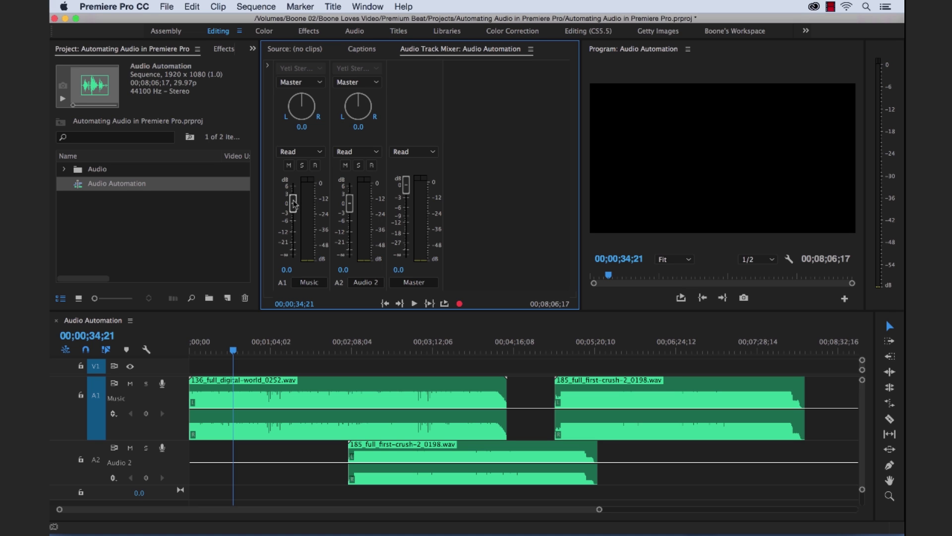
pyautogui.moveTo(293, 203)
pyautogui.mouseDown()
pyautogui.moveTo(293, 219)
pyautogui.moveTo(292, 194)
pyautogui.moveTo(294, 215)
pyautogui.mouseUp()
pyautogui.click(252, 350)
pyautogui.press('space')
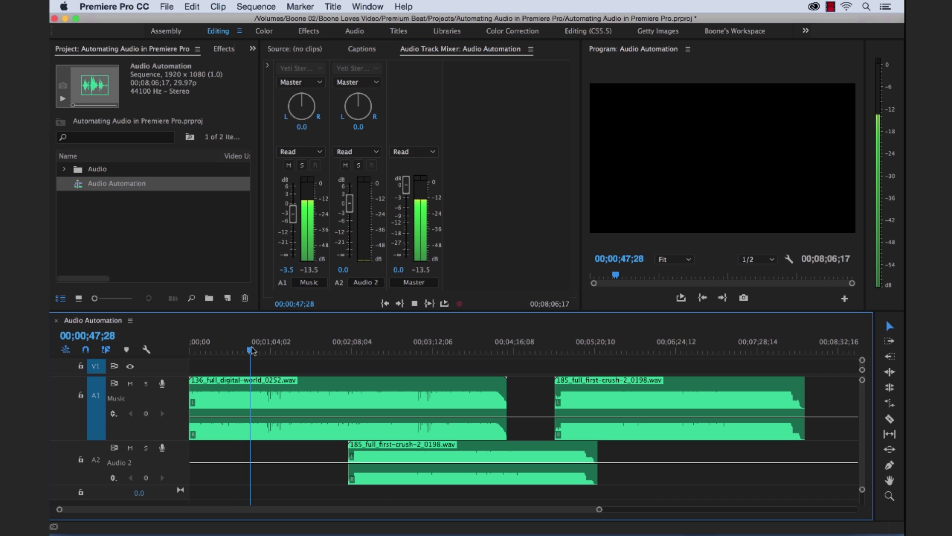
pyautogui.moveTo(293, 215)
pyautogui.mouseDown()
pyautogui.moveTo(295, 242)
pyautogui.moveTo(295, 205)
pyautogui.mouseUp()
pyautogui.press('space')
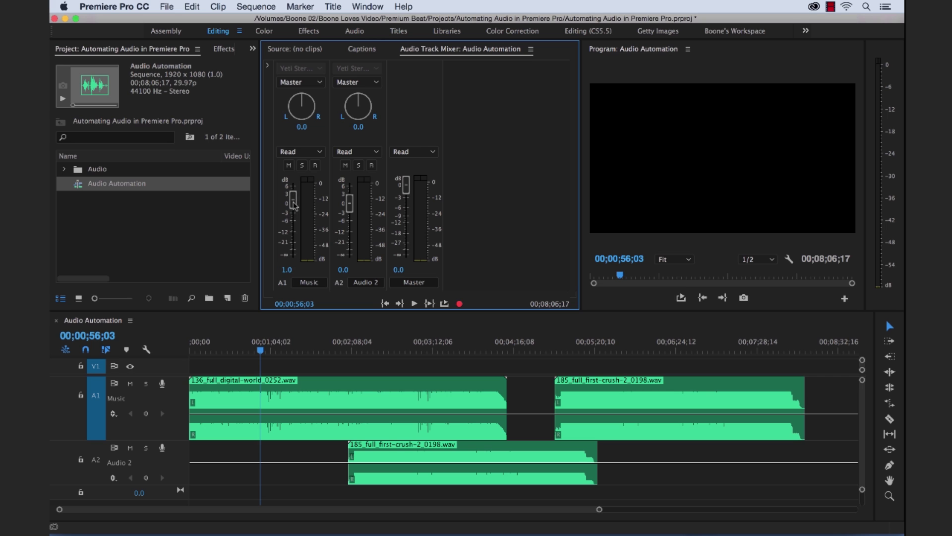
# Step: Replay while raising the Music fader, then return it to 0.0 dB and stop
pyautogui.press('space')
pyautogui.press('space')
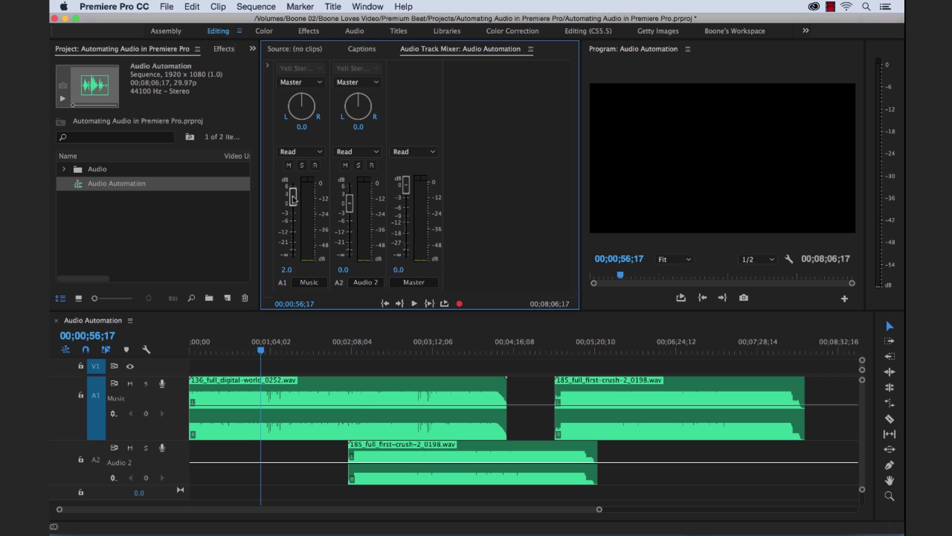
pyautogui.moveTo(293, 198); pyautogui.dragTo(294, 193)
pyautogui.press('space')
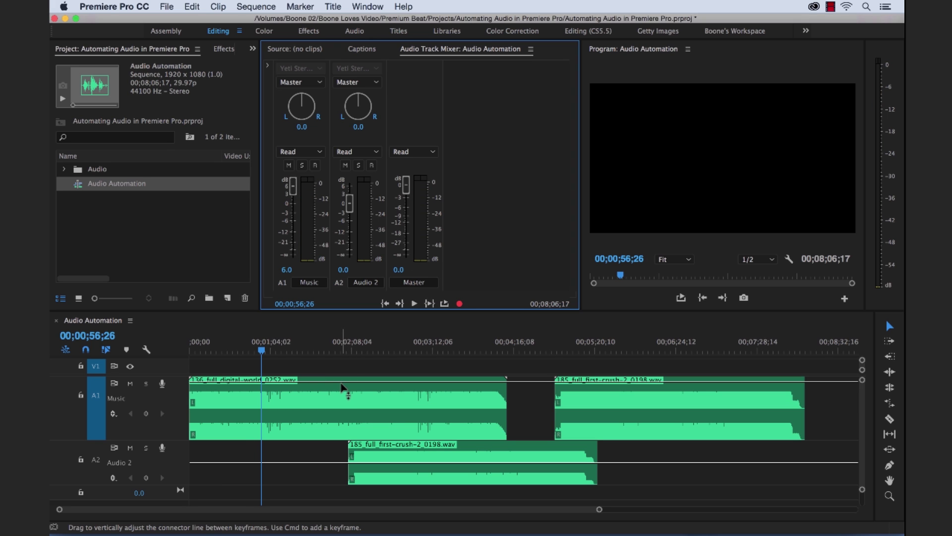
pyautogui.click(293, 201)
pyautogui.moveTo(293, 201); pyautogui.dragTo(294, 212)
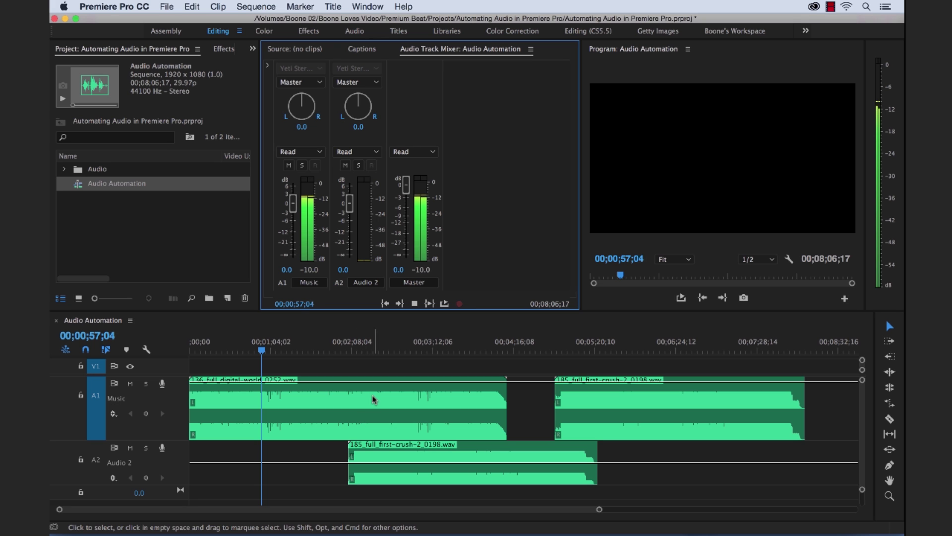
pyautogui.press('space')
pyautogui.press('space')
pyautogui.press('space')
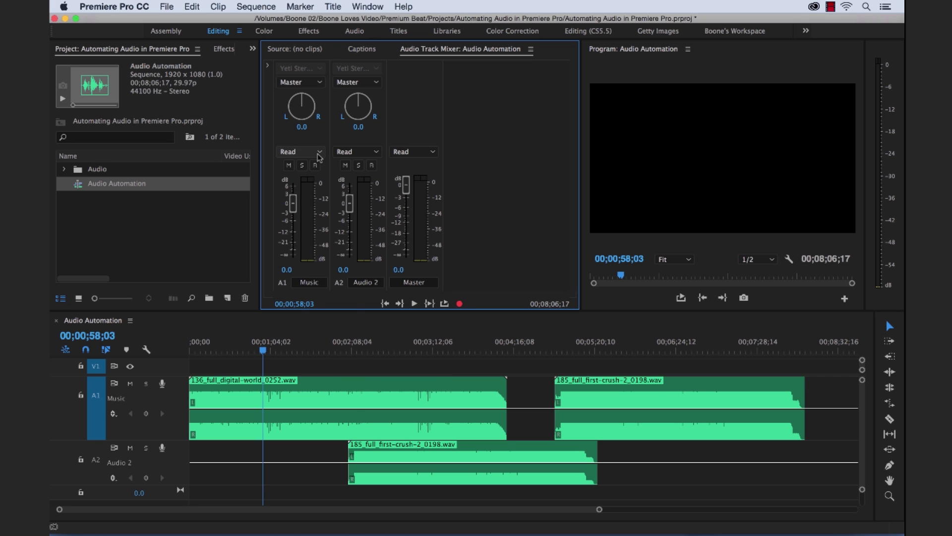
# Step: Switch the Music track's automation mode to Off, then to Write
pyautogui.click(300, 151)
pyautogui.click(305, 163)
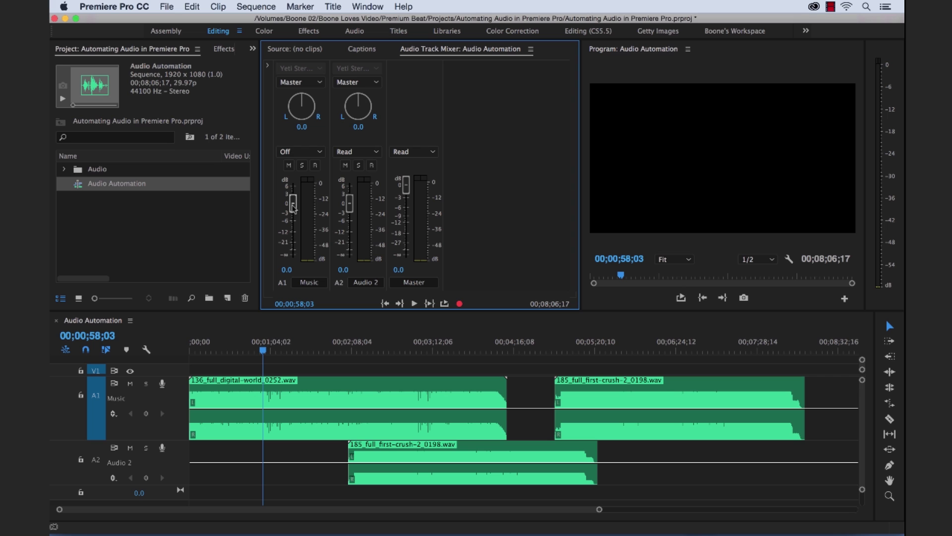
pyautogui.click(316, 152)
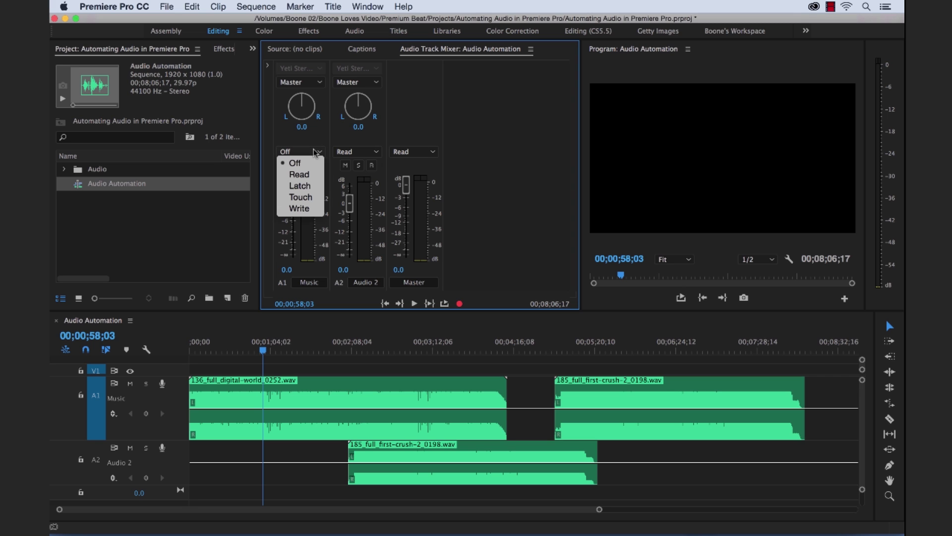
pyautogui.click(302, 209)
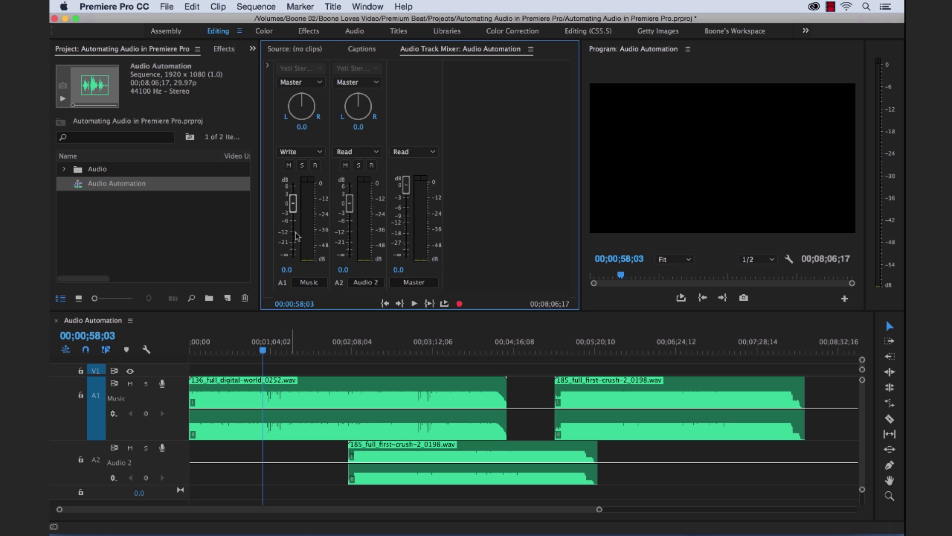
# Step: Record a Write pass by pulling the Music fader down during playback
pyautogui.click(285, 368)
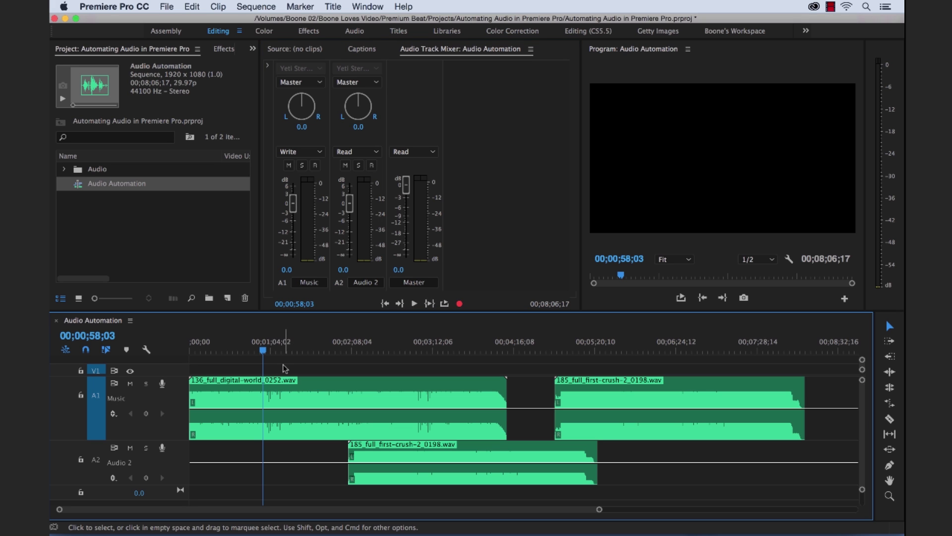
pyautogui.press('space')
pyautogui.moveTo(293, 207)
pyautogui.mouseDown()
pyautogui.moveTo(294, 239)
pyautogui.moveTo(294, 196)
pyautogui.moveTo(295, 246)
pyautogui.moveTo(291, 218)
pyautogui.mouseUp()
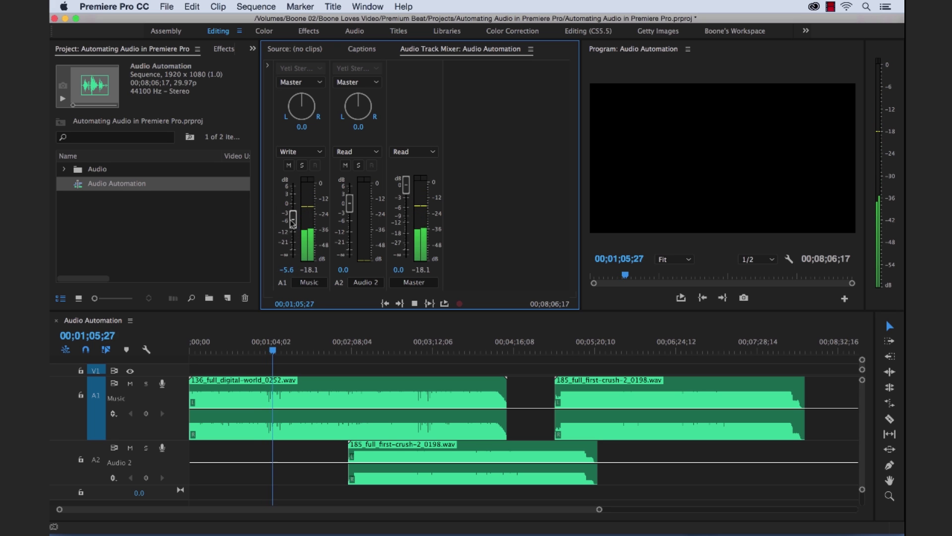
pyautogui.press('space')
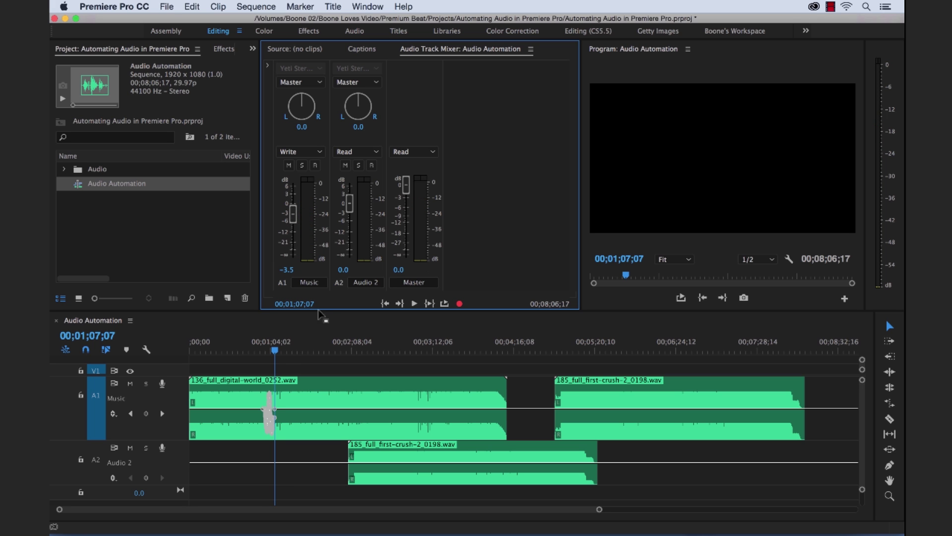
# Step: Zoom in, return the playhead to just before one minute, and record a second Write pass
pyautogui.press('=')
pyautogui.press('=')
pyautogui.press('=')
pyautogui.press('=')
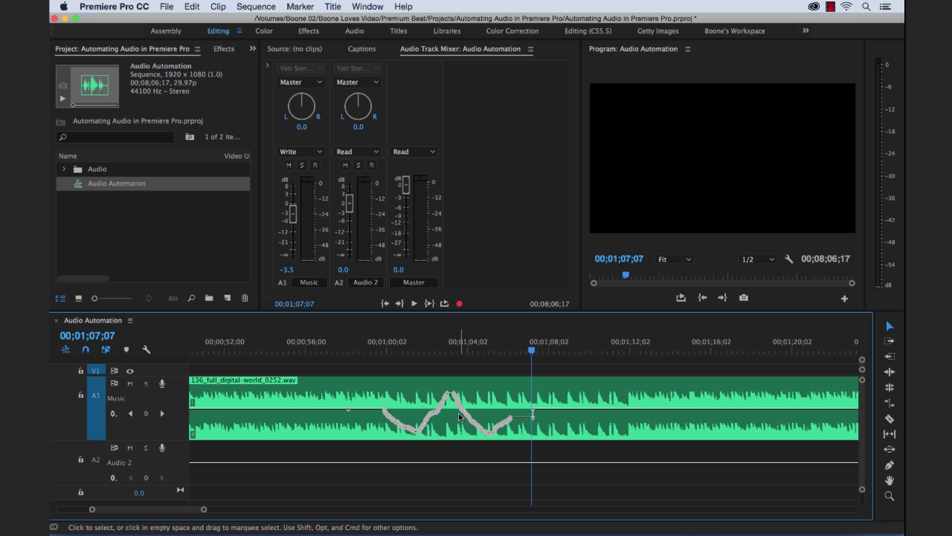
pyautogui.click(522, 349)
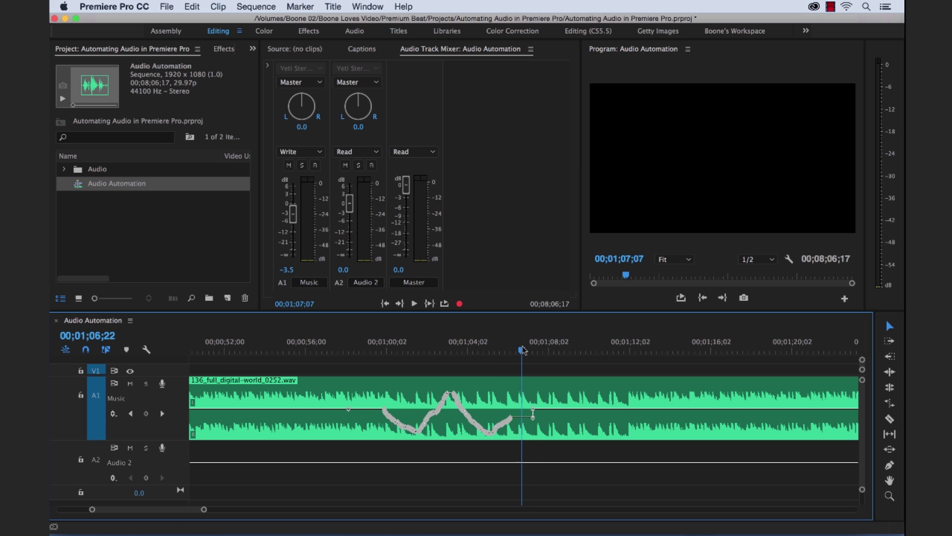
pyautogui.click(383, 347)
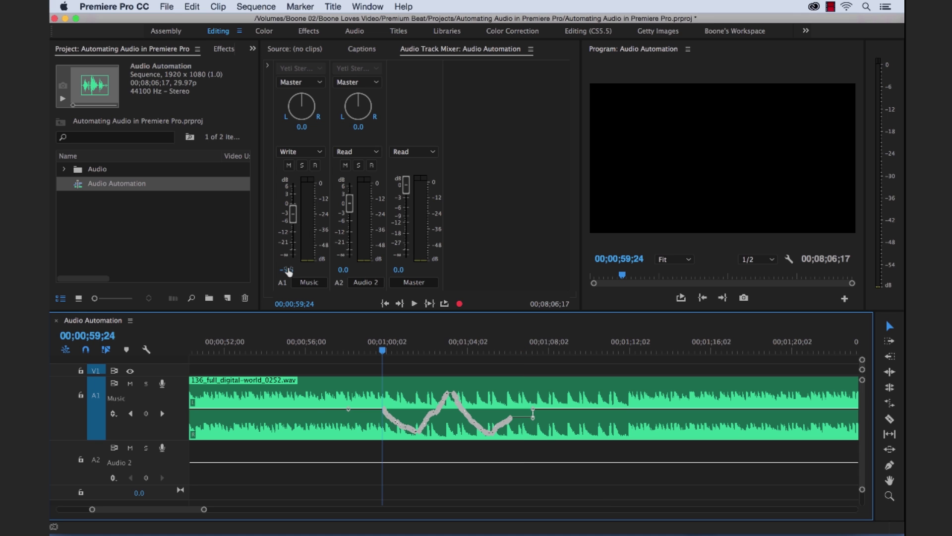
pyautogui.moveTo(289, 272); pyautogui.dragTo(295, 269)
pyautogui.press('space')
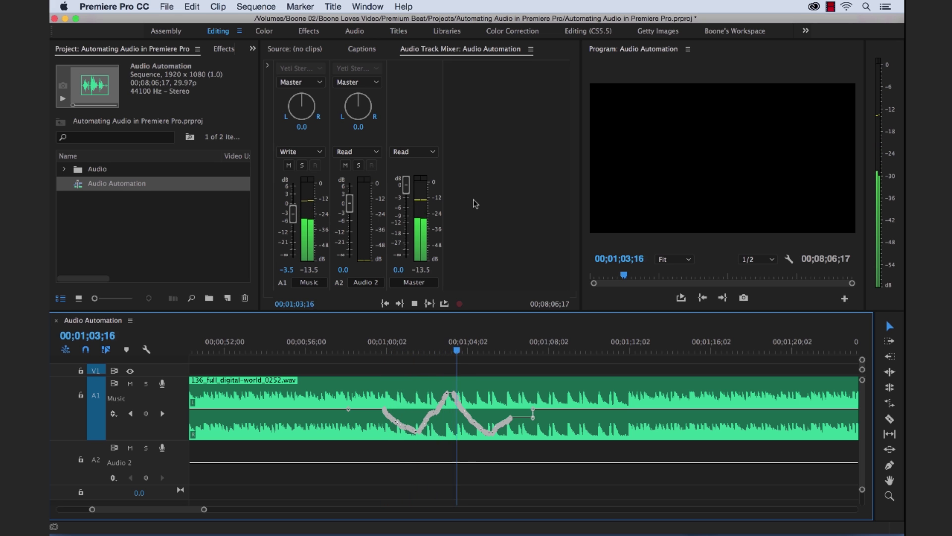
pyautogui.press('space')
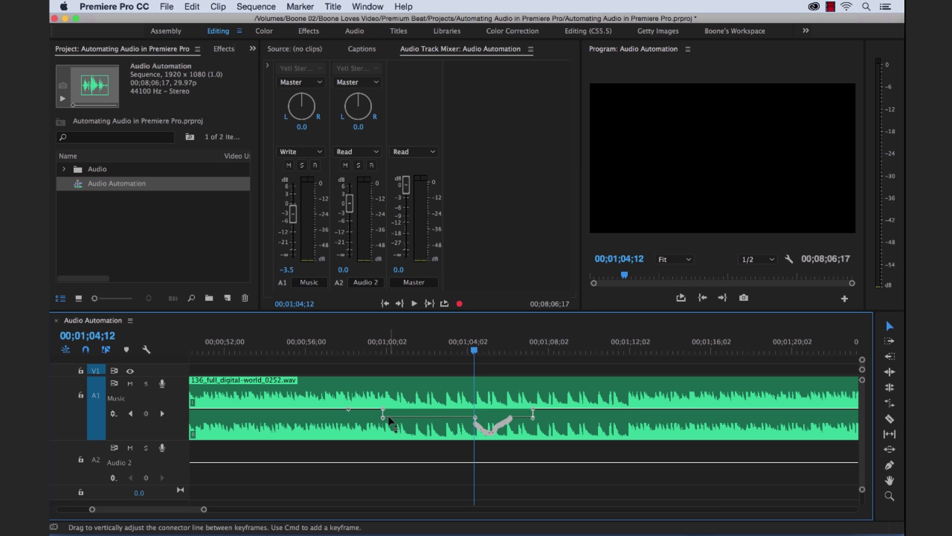
# Step: Enable Switch to Touch after Write in the mixer menu, then scrub past the recorded dip
pyautogui.click(531, 50)
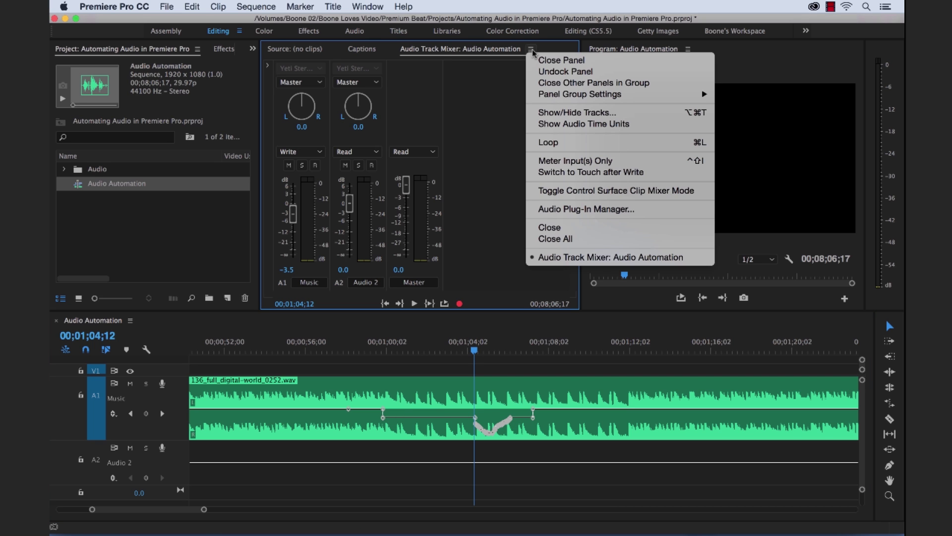
pyautogui.click(654, 174)
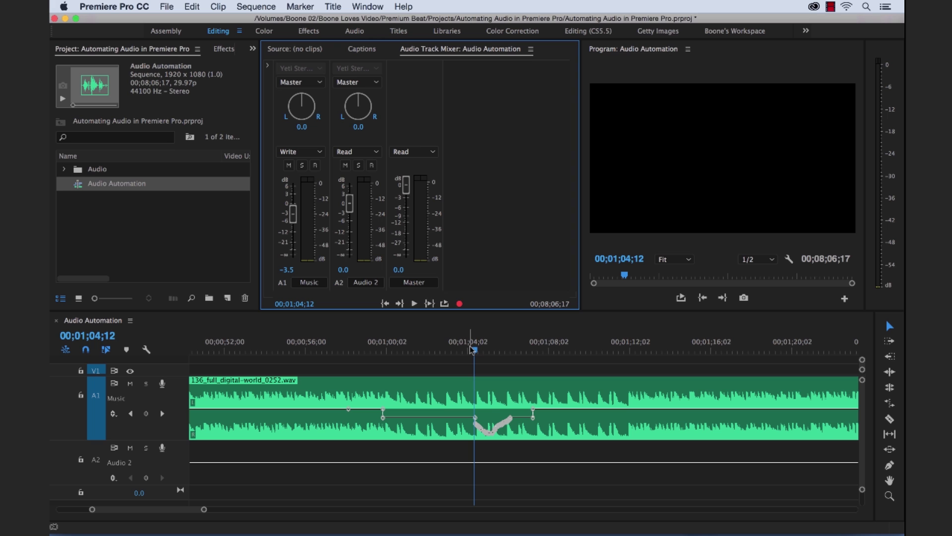
pyautogui.moveTo(470, 349); pyautogui.dragTo(546, 343)
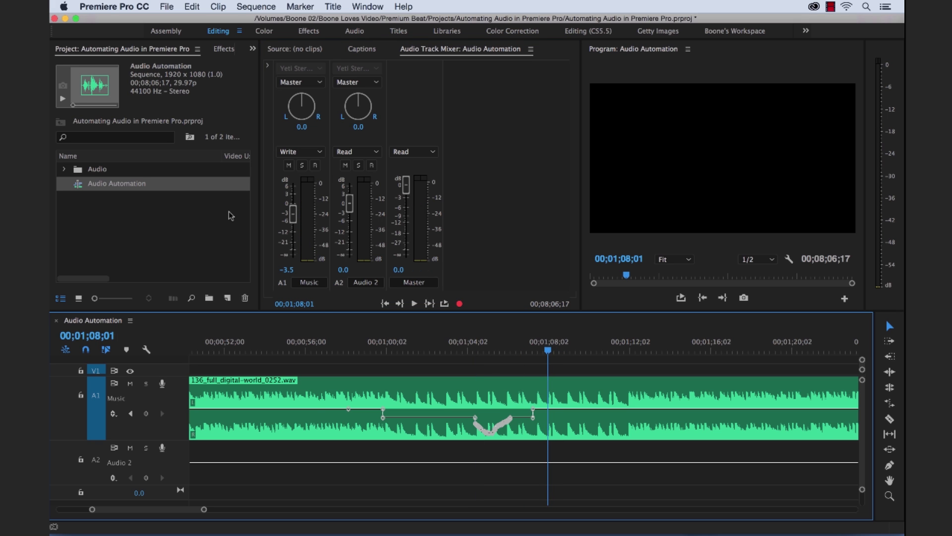
# Step: Record a Write pass raising the Music fader during playback near 1:12, switching A1 to Touch
pyautogui.press('space')
pyautogui.moveTo(293, 214)
pyautogui.mouseDown()
pyautogui.moveTo(292, 240)
pyautogui.moveTo(292, 192)
pyautogui.moveTo(293, 242)
pyautogui.moveTo(293, 215)
pyautogui.mouseUp()
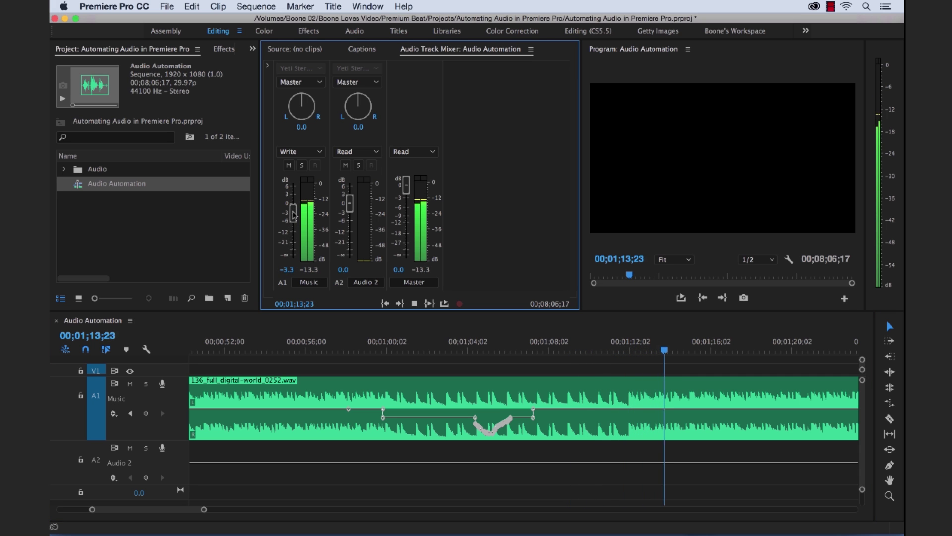
pyautogui.press('space')
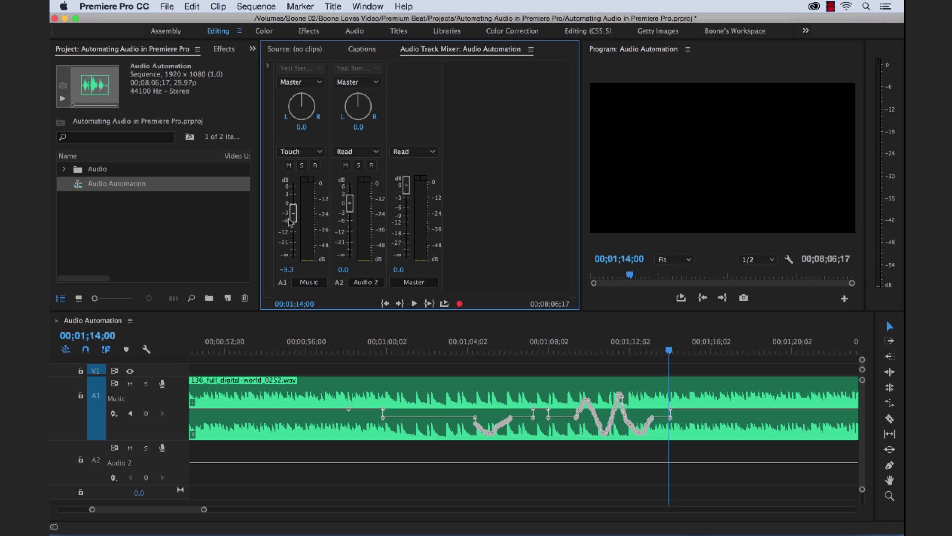
# Step: From 1:14:19, record a Touch pass dipping Music to about -12.9 dB, then -3.3 dB
pyautogui.click(682, 350)
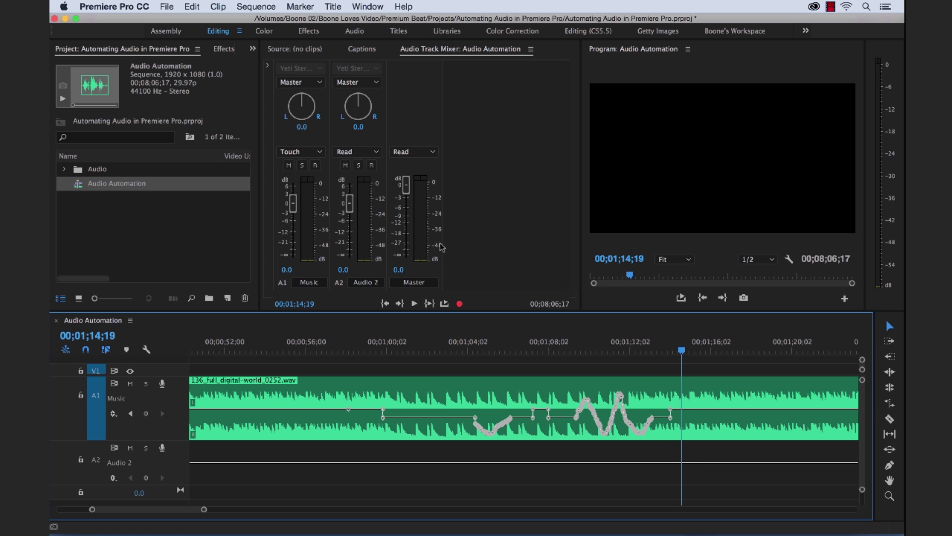
pyautogui.press('space')
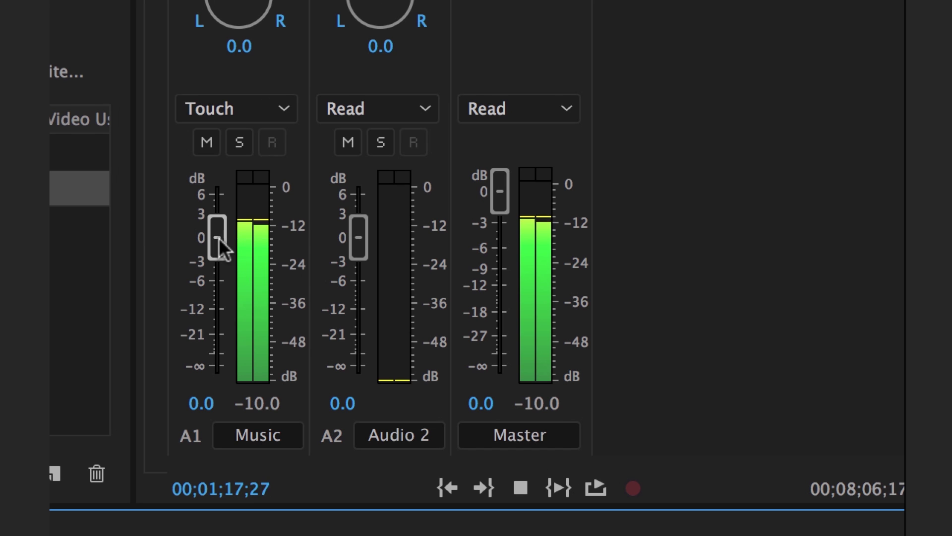
pyautogui.moveTo(219, 237); pyautogui.dragTo(219, 320)
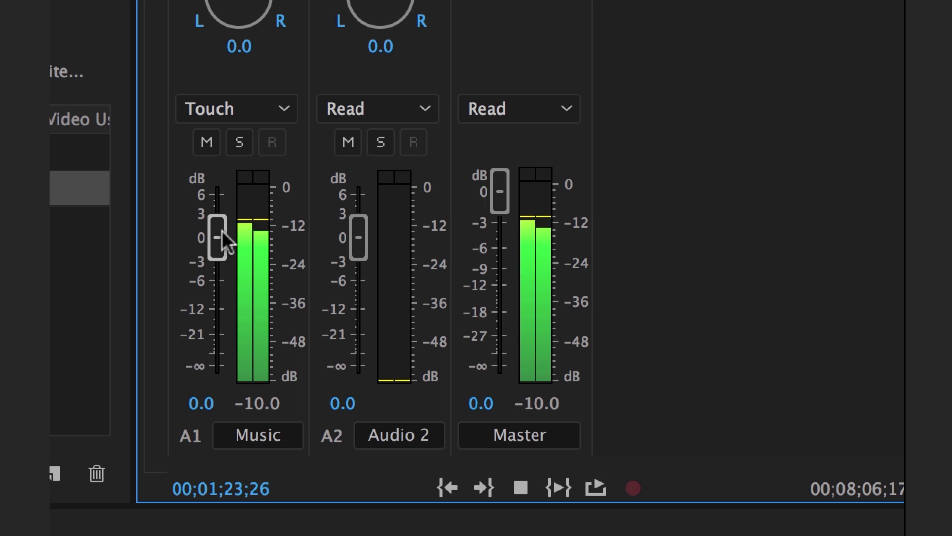
pyautogui.moveTo(223, 231)
pyautogui.mouseDown()
pyautogui.moveTo(221, 279)
pyautogui.moveTo(213, 194)
pyautogui.mouseUp()
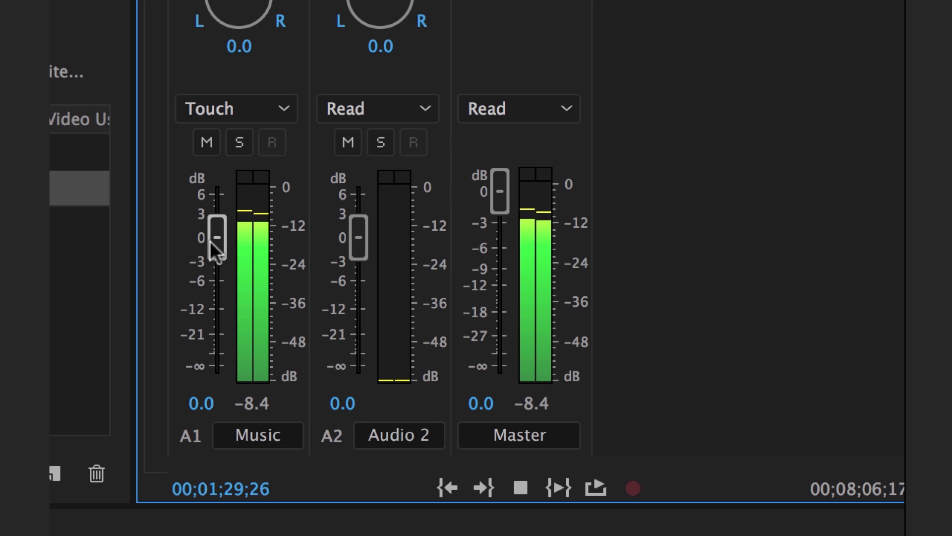
pyautogui.press('space')
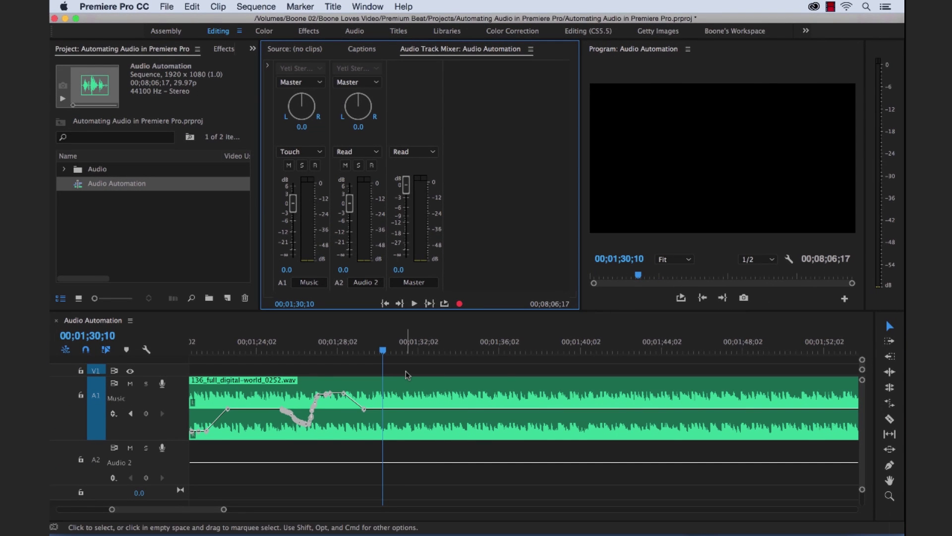
pyautogui.scroll(5, 406, 374)
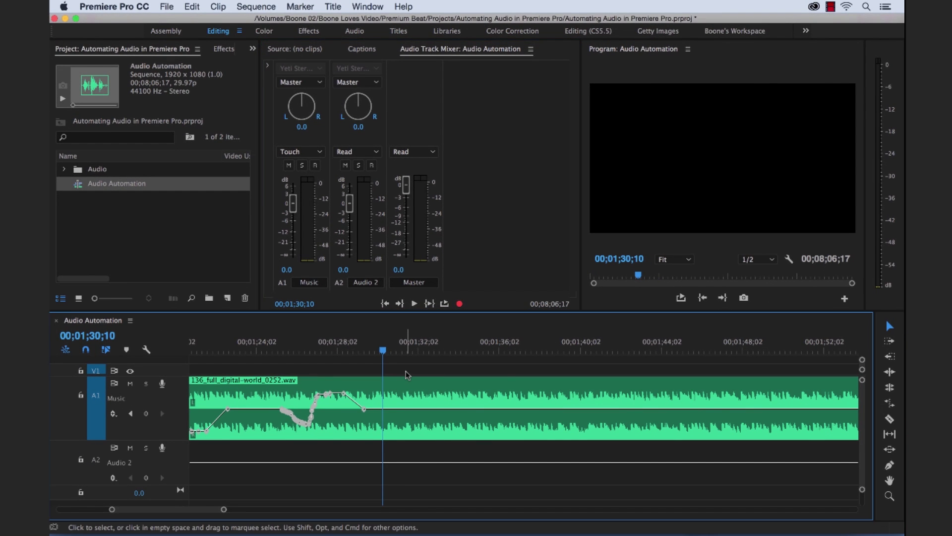
pyautogui.scroll(4, 406, 375)
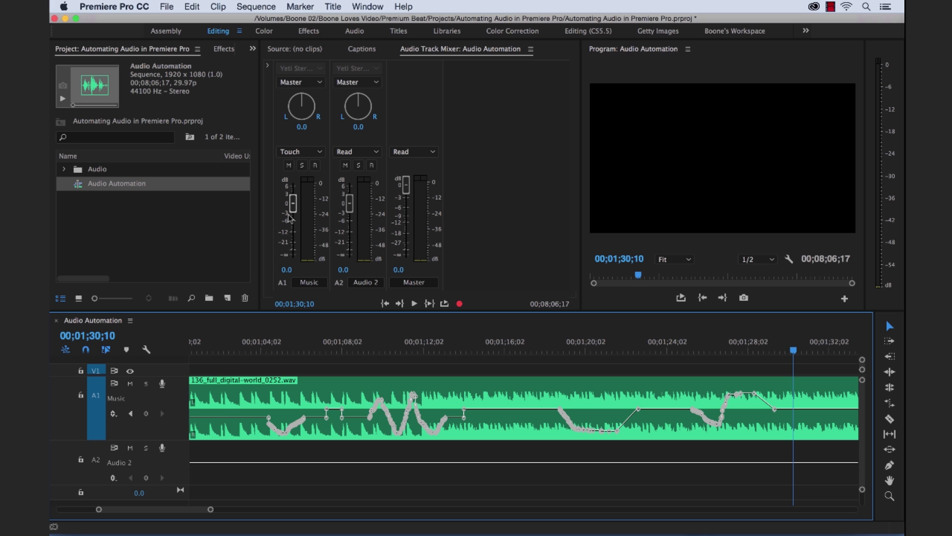
pyautogui.click(117, 7)
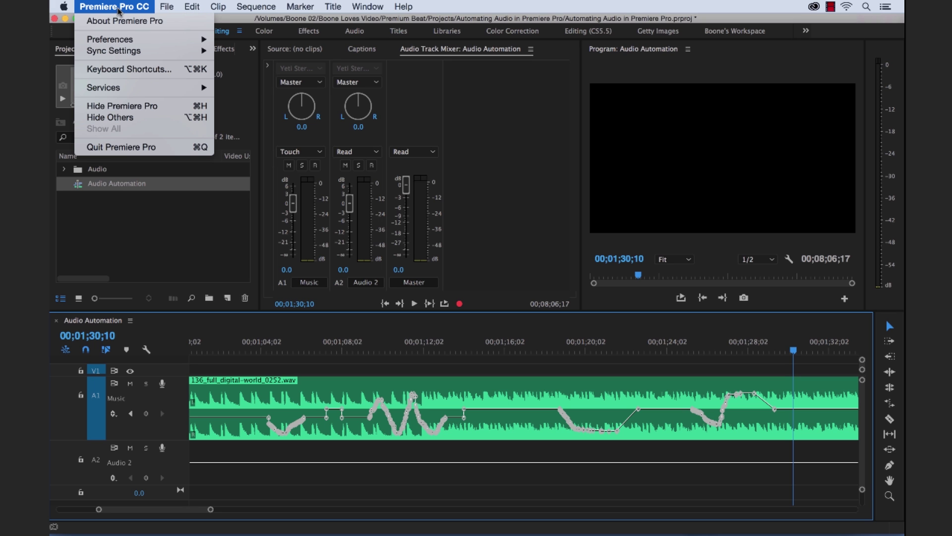
pyautogui.moveTo(126, 41)
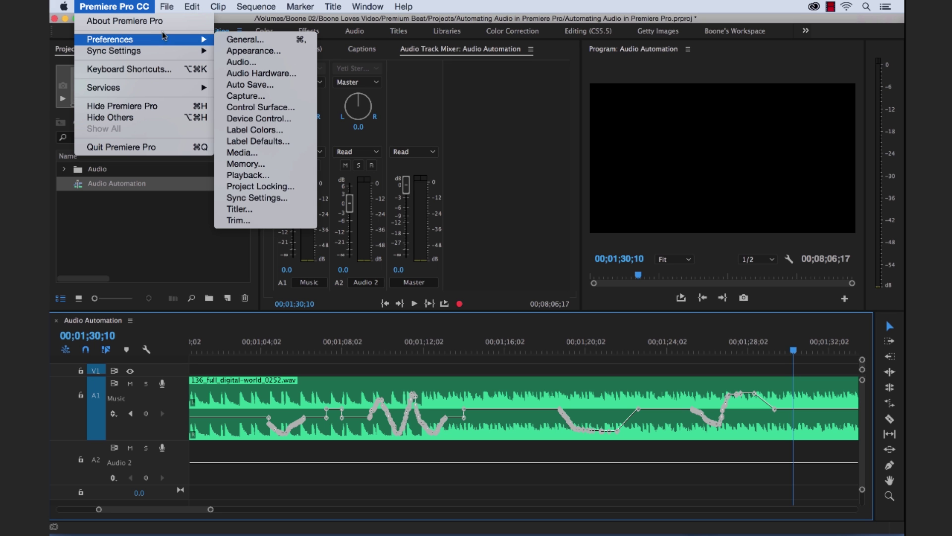
pyautogui.click(242, 61)
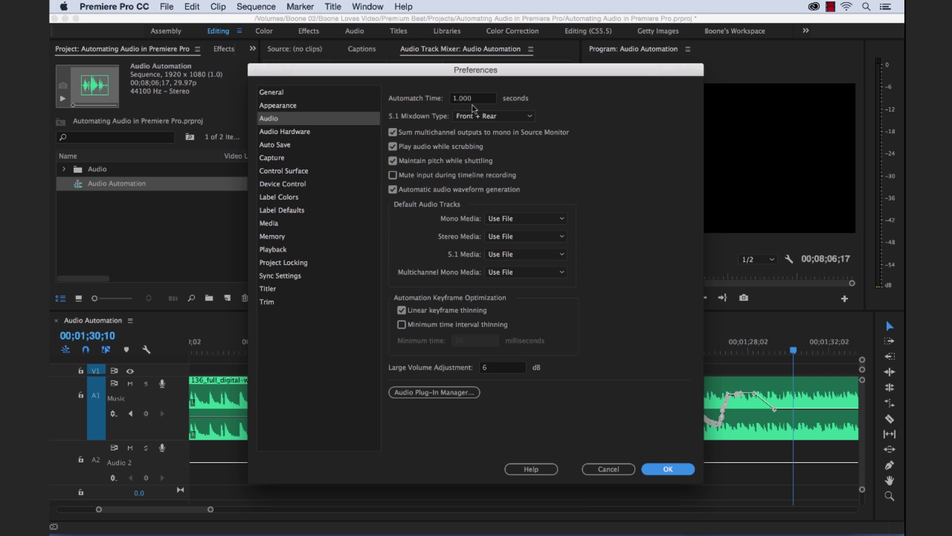
pyautogui.click(667, 469)
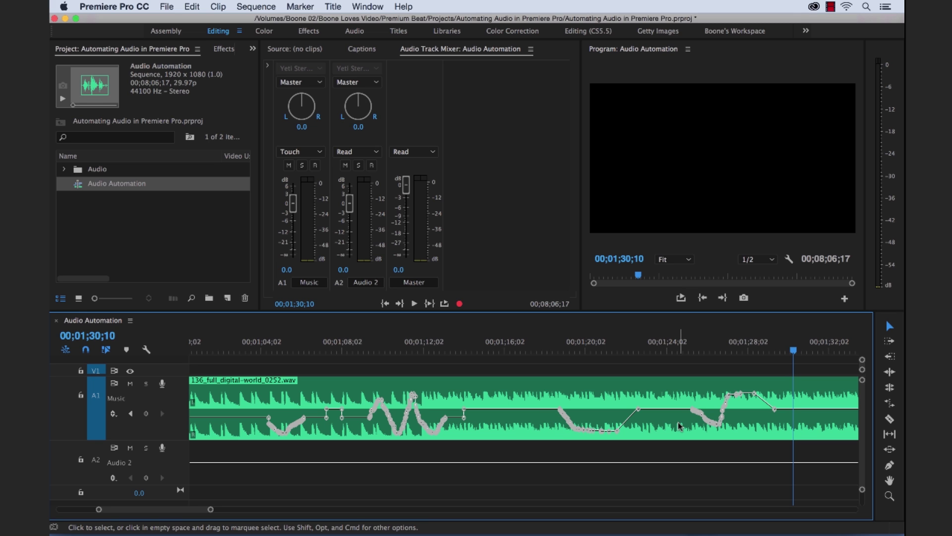
# Step: Set the Music track's automation mode to Latch
pyautogui.click(321, 152)
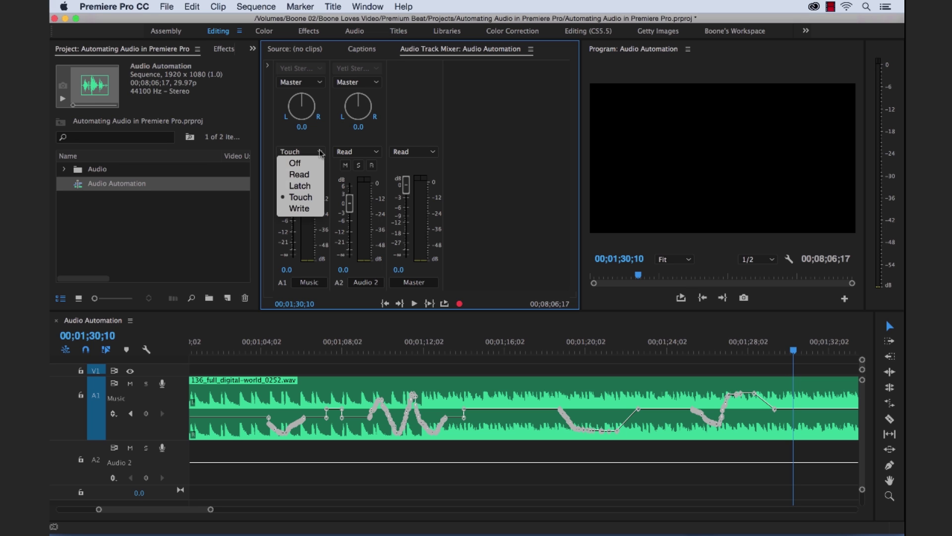
pyautogui.click(301, 186)
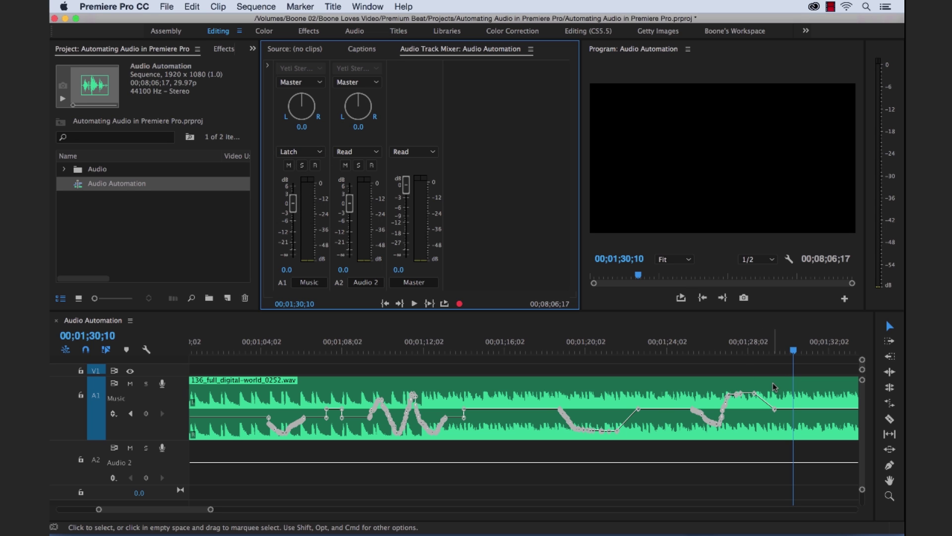
pyautogui.click(733, 372)
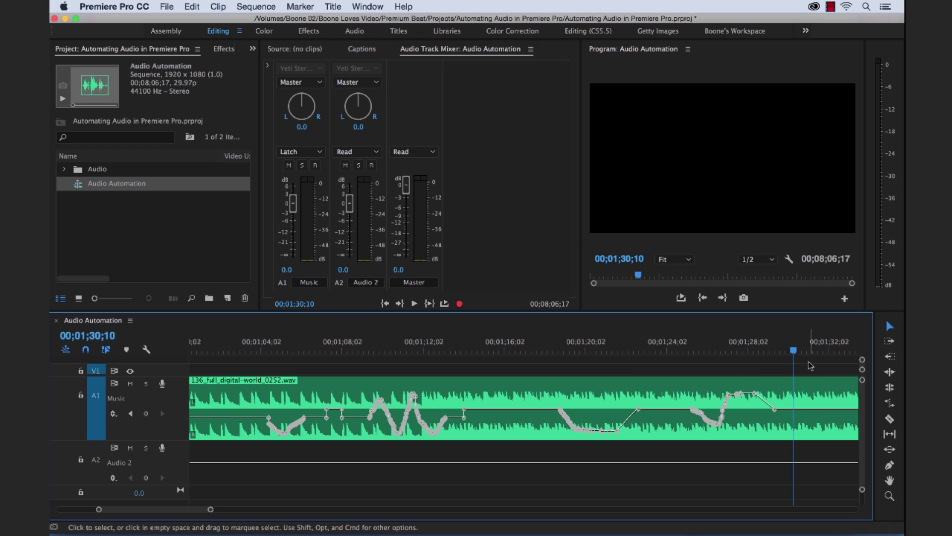
pyautogui.scroll(-3, 810, 365)
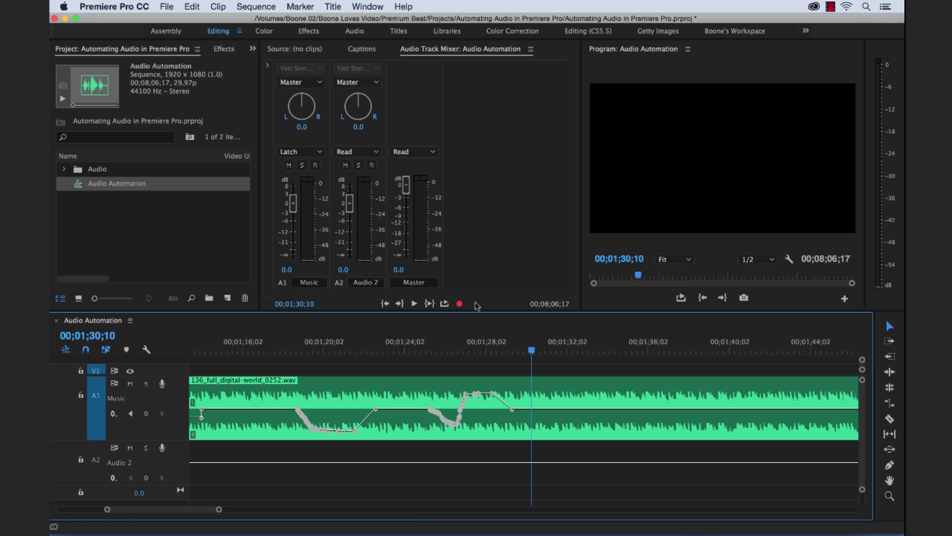
# Step: Record a Latch pass dipping Music to about -15 dB, then back to -3.3 dB
pyautogui.press('space')
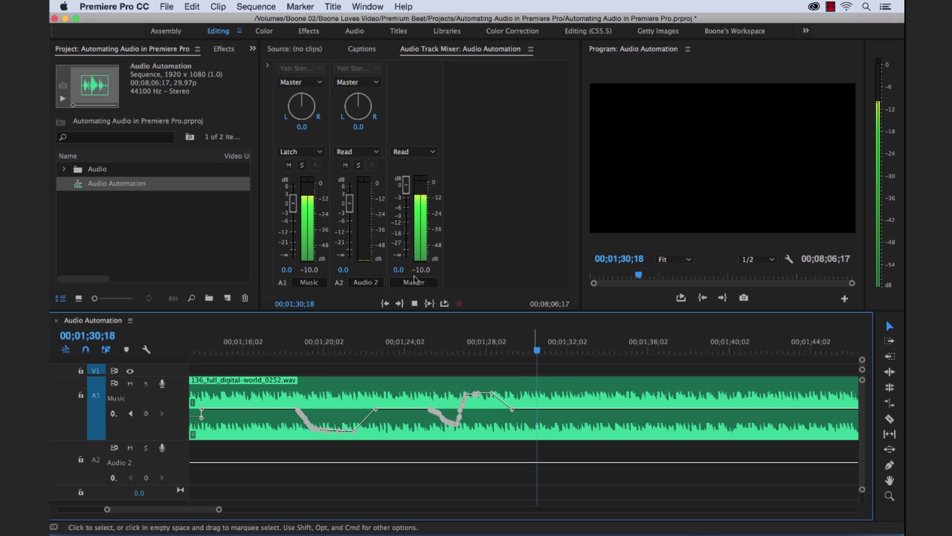
pyautogui.click(296, 205)
pyautogui.moveTo(296, 206); pyautogui.dragTo(298, 235)
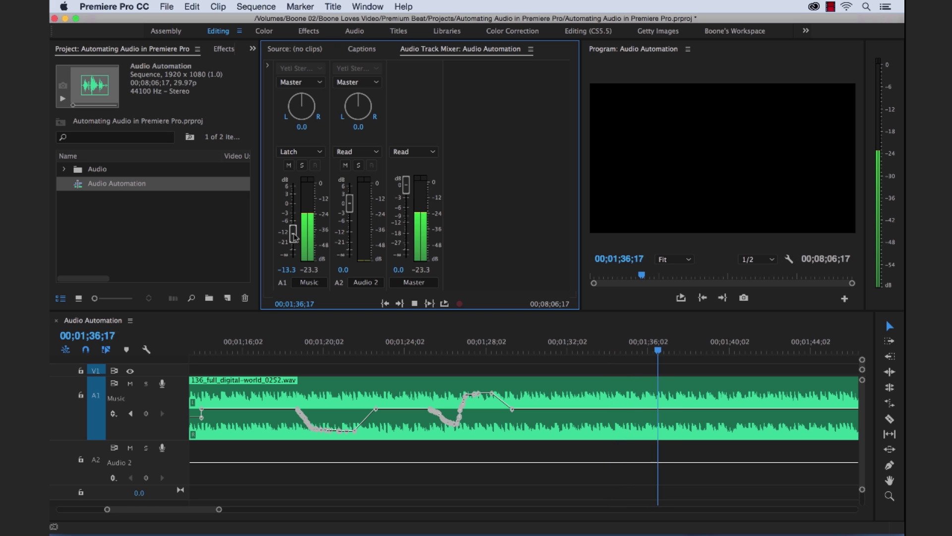
pyautogui.moveTo(297, 235)
pyautogui.mouseDown()
pyautogui.moveTo(296, 190)
pyautogui.moveTo(296, 227)
pyautogui.mouseUp()
pyautogui.press('space')
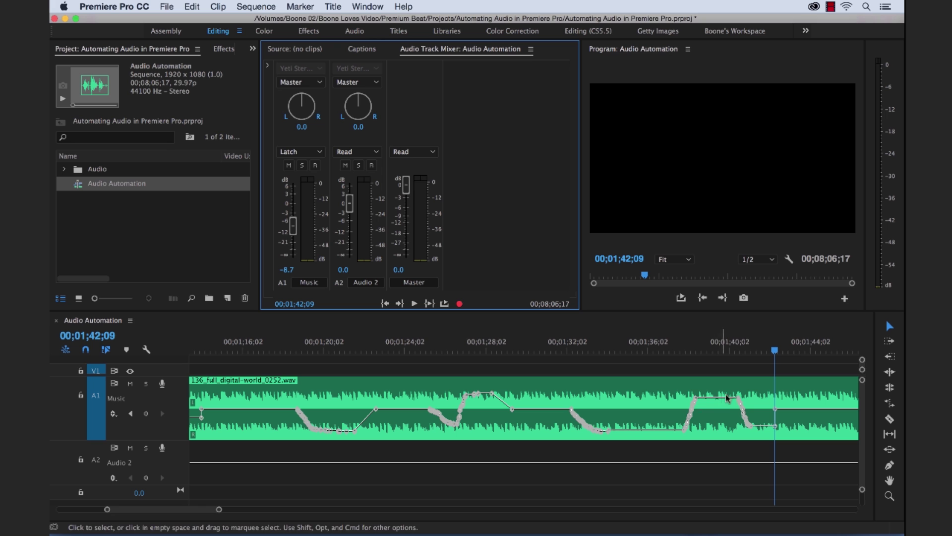
pyautogui.click(750, 377)
pyautogui.press('-')
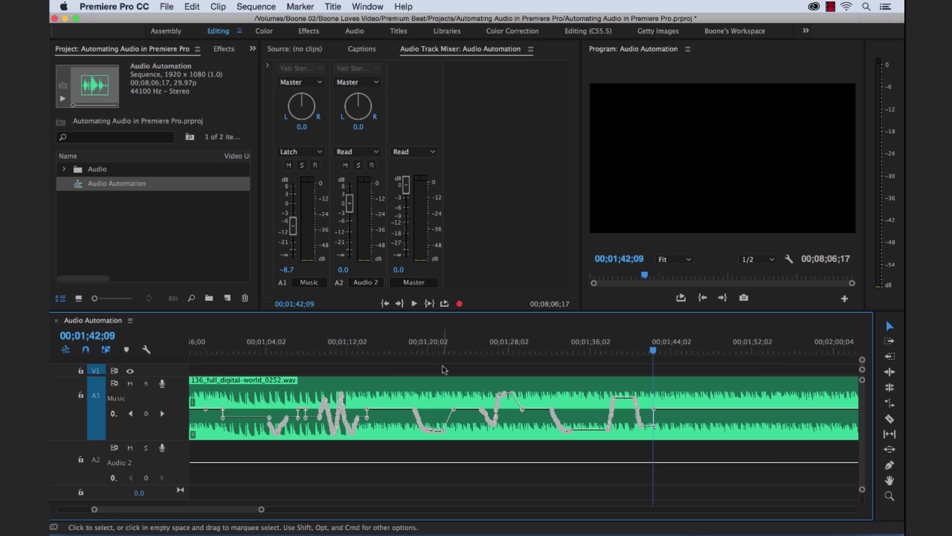
# Step: Zoom in at 01;10;24 and drag that A1 Music volume keyframe up and slightly earlier
pyautogui.press('\\')
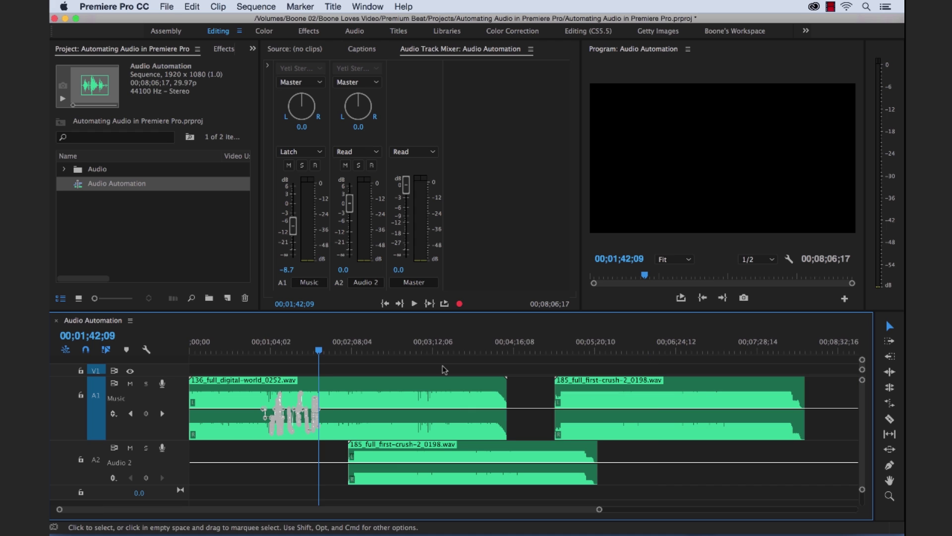
pyautogui.click(294, 337)
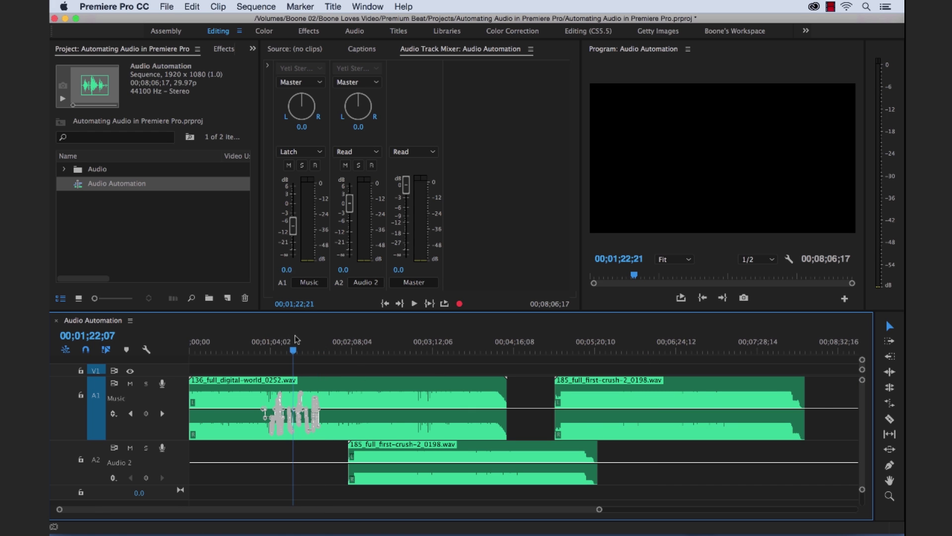
pyautogui.press('\\')
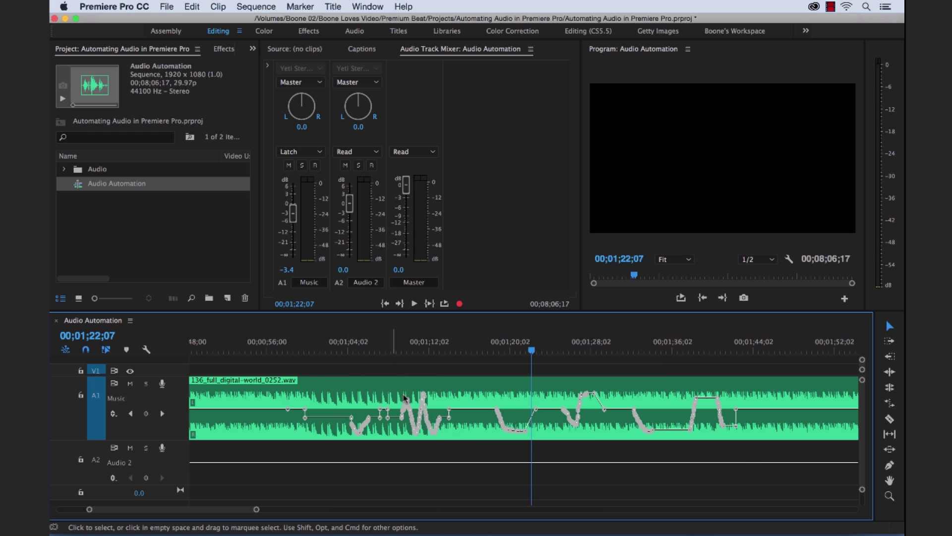
pyautogui.click(417, 350)
pyautogui.press('=')
pyautogui.press('=')
pyautogui.press('=')
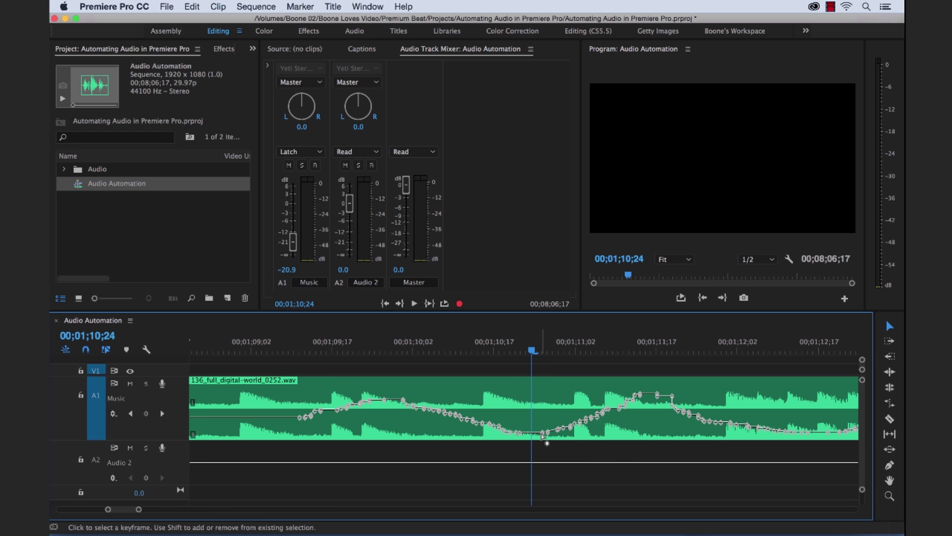
pyautogui.moveTo(543, 433); pyautogui.dragTo(538, 429)
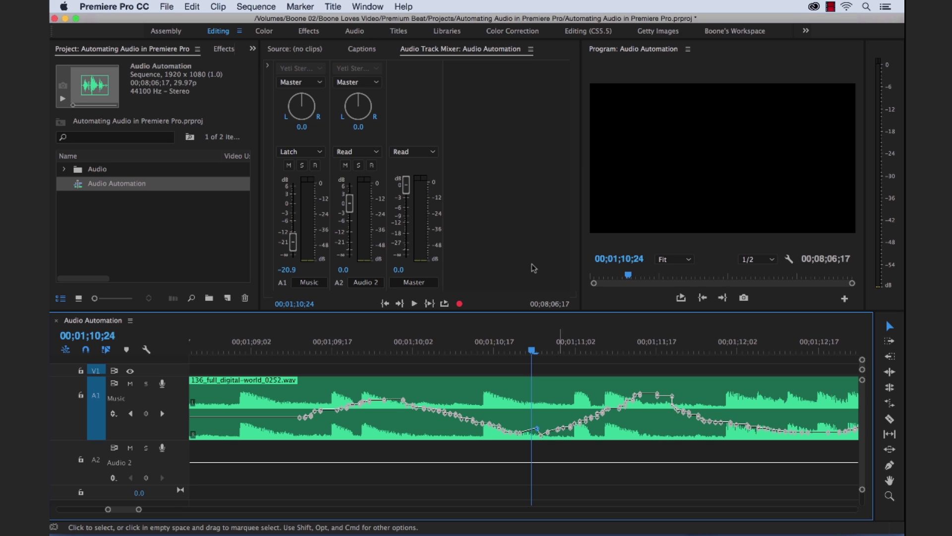
pyautogui.click(122, 6)
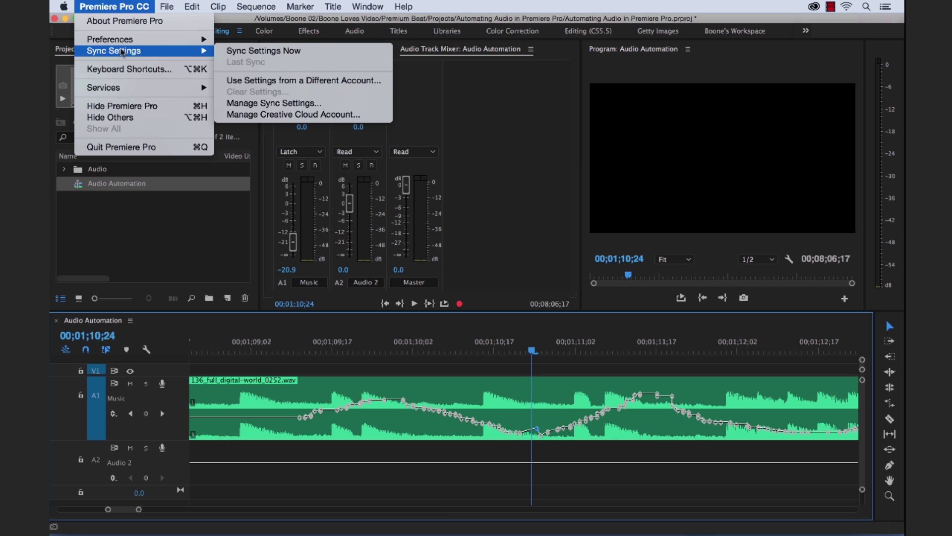
pyautogui.moveTo(132, 45)
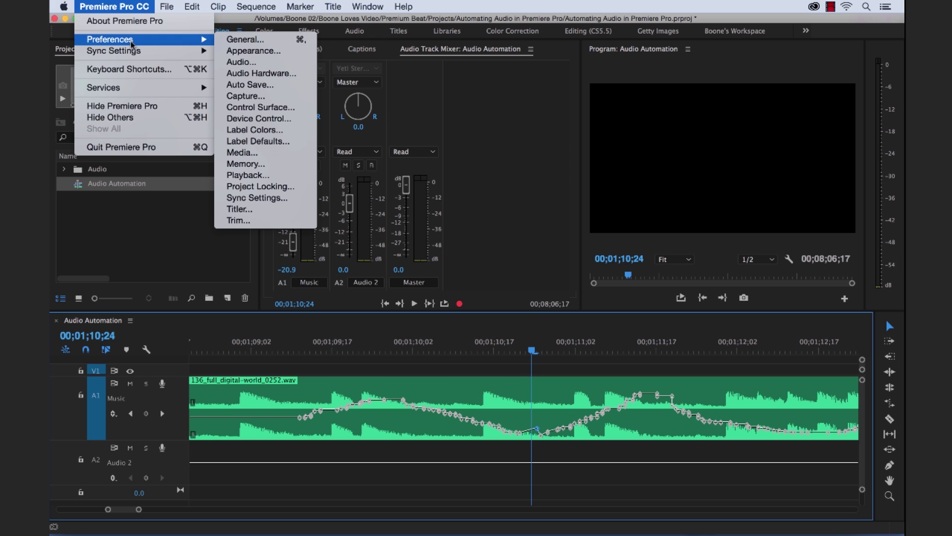
pyautogui.click(232, 63)
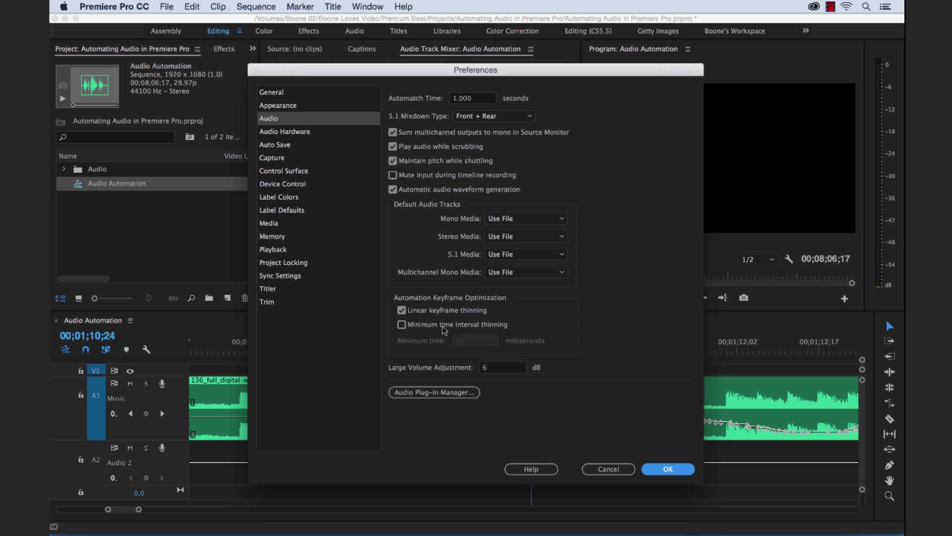
pyautogui.click(659, 469)
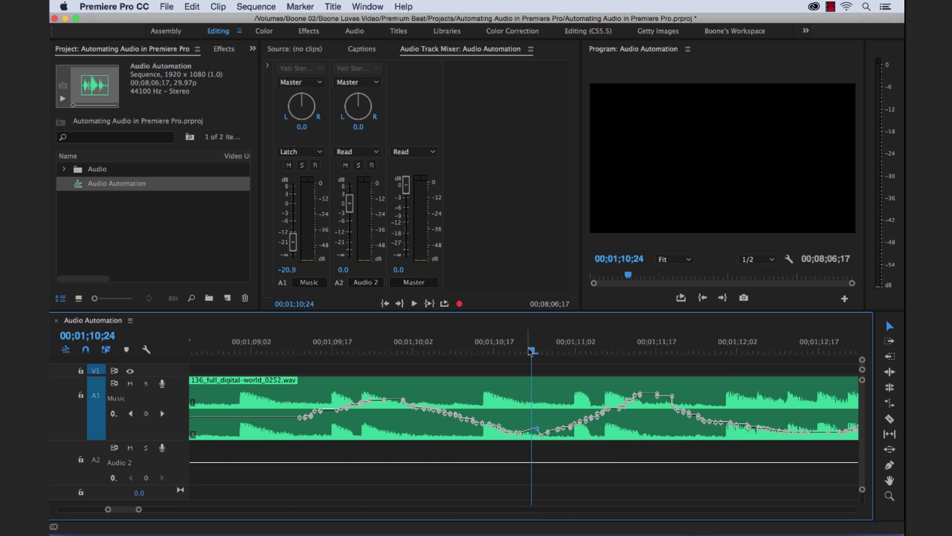